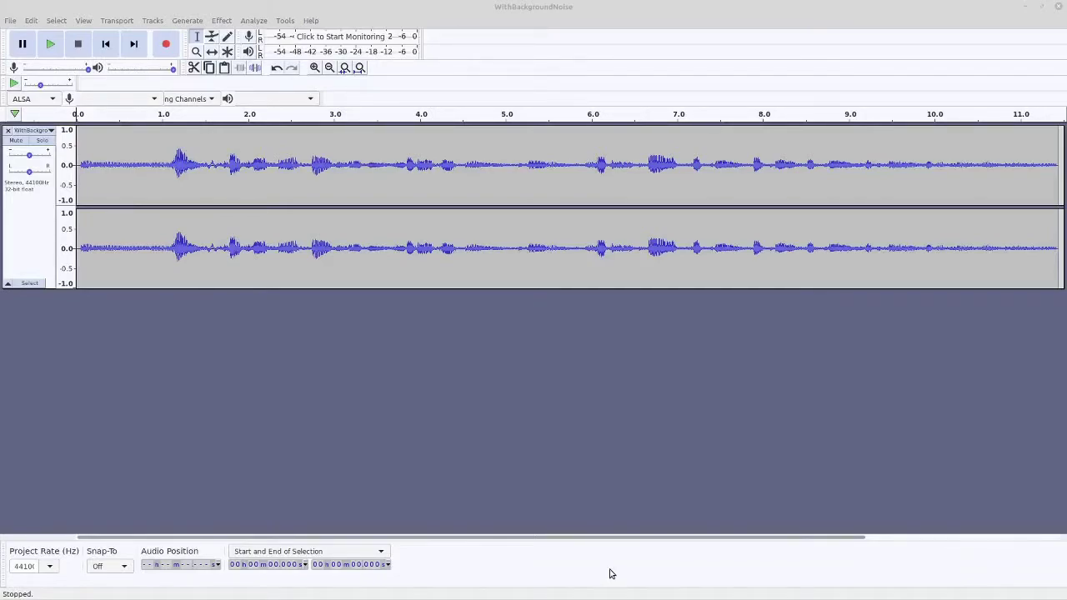
Step: Play the recording, then capture a Noise Reduction profile from its opening second of hum
left_click(51, 45)
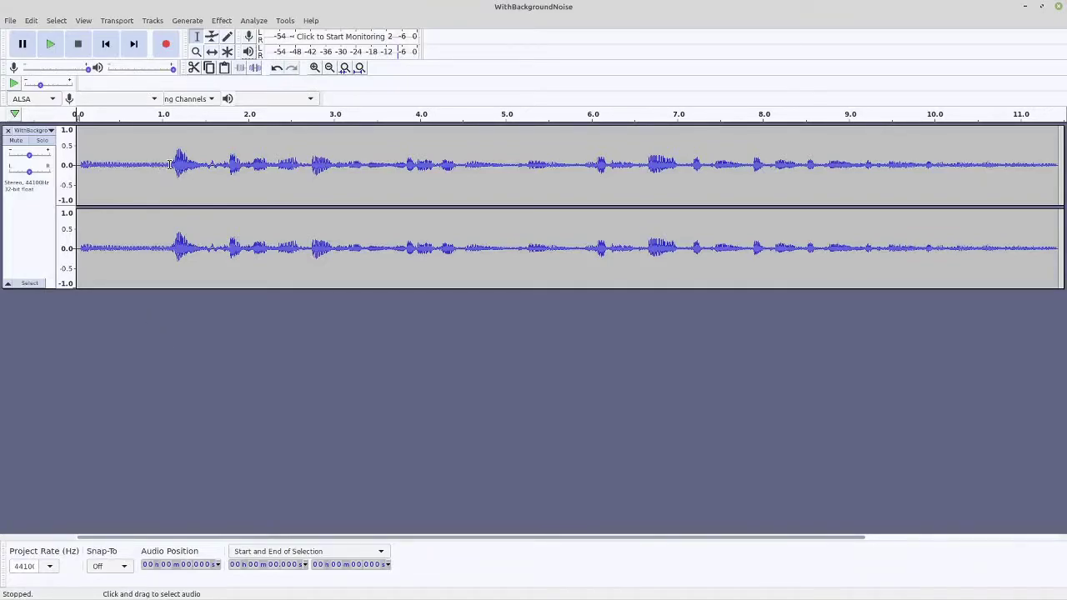
mouse_move(169, 164)
left_mouse_down()
mouse_move(81, 160)
mouse_move(76, 375)
left_mouse_up()
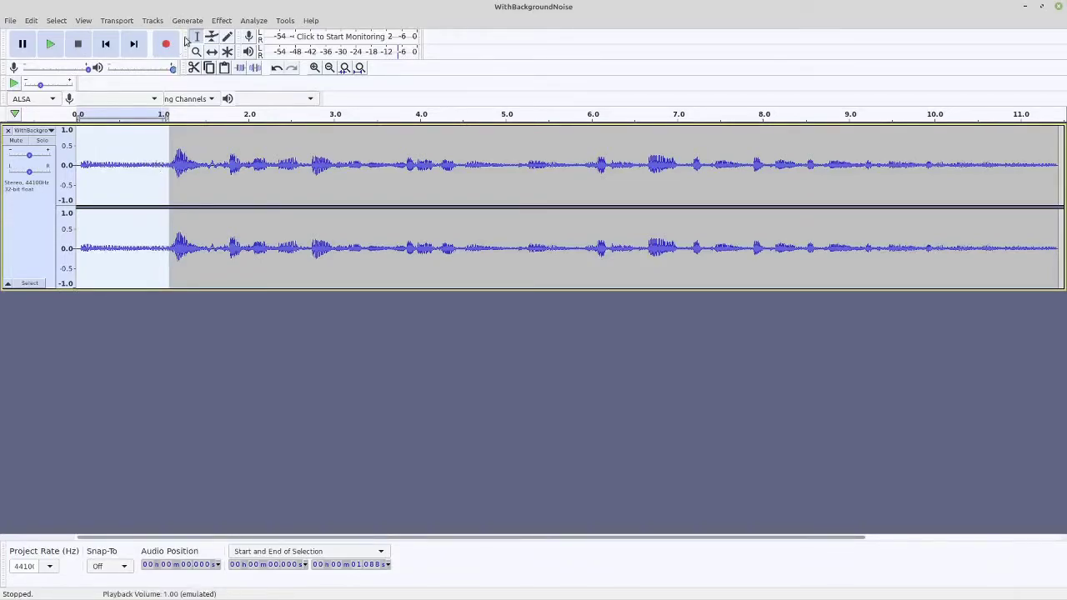
left_click(227, 23)
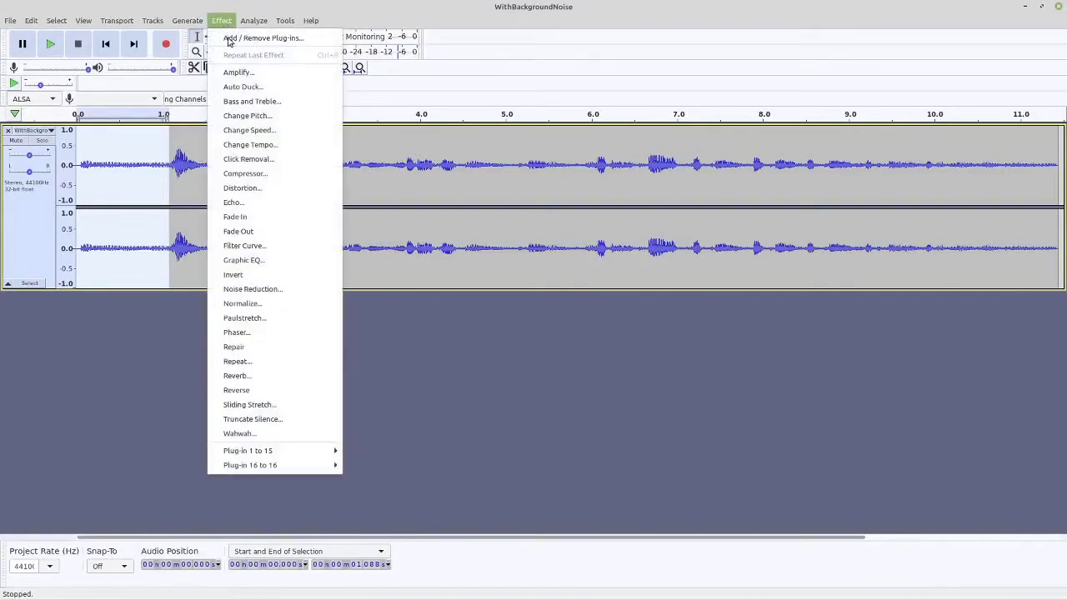
left_click(259, 290)
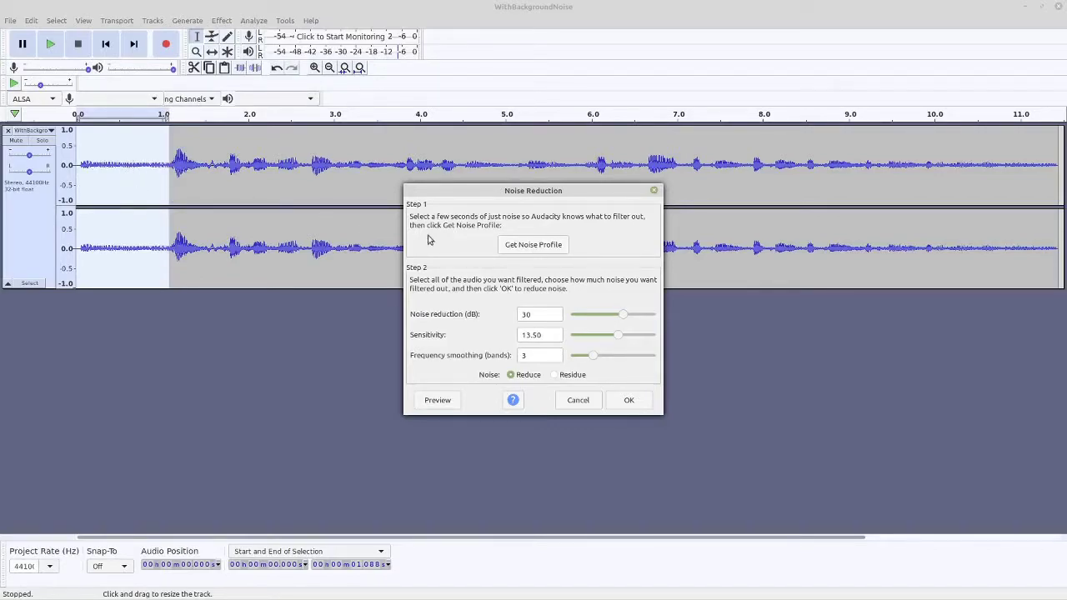
left_click(520, 247)
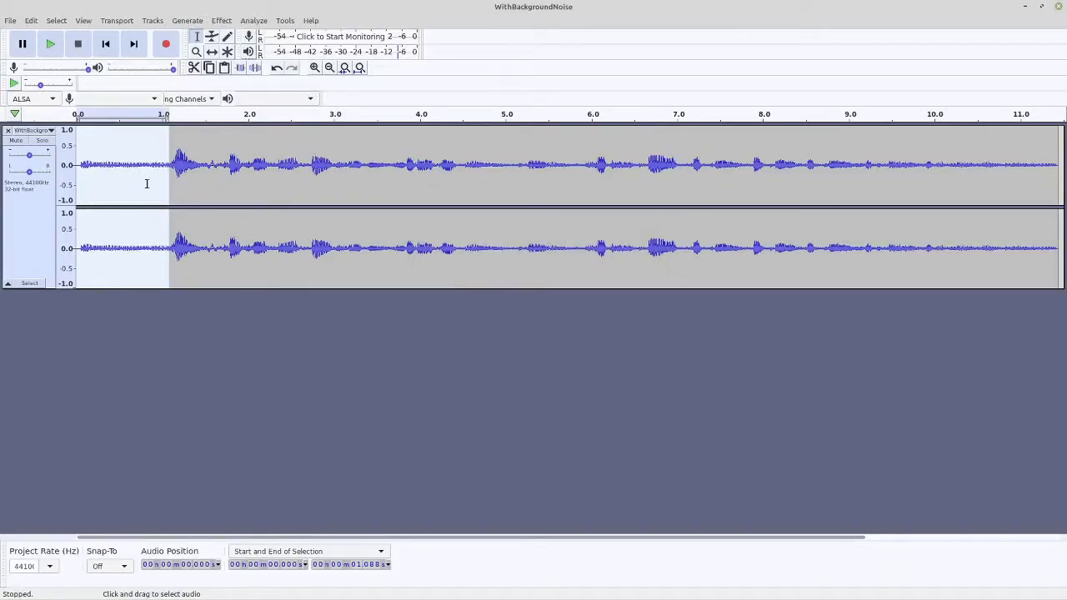
Step: Preview, then apply Noise Reduction with default settings to the whole recording
left_click(147, 182)
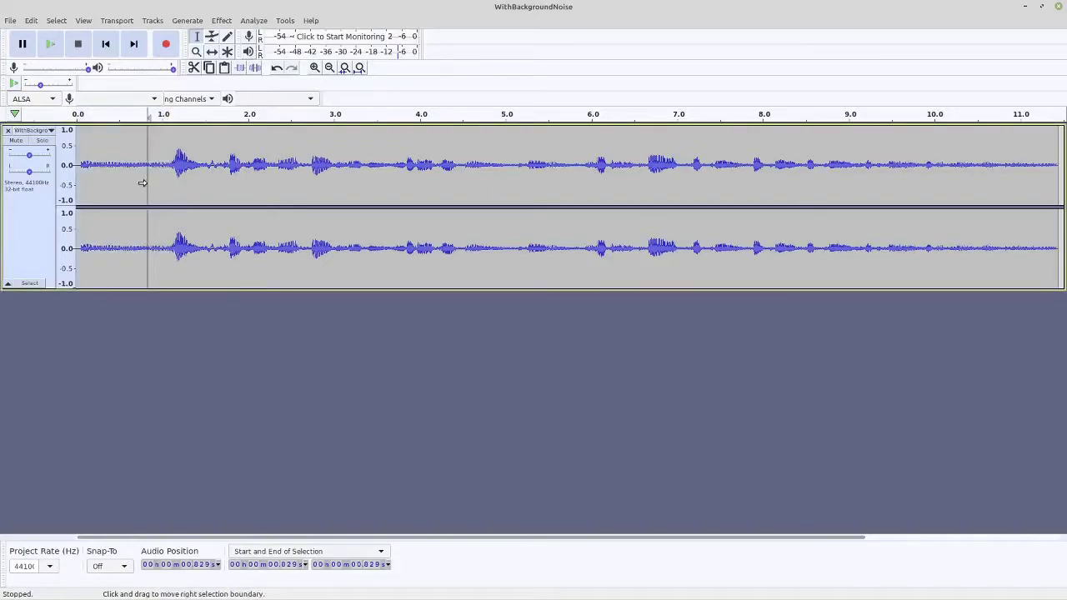
key("ctrl+a")
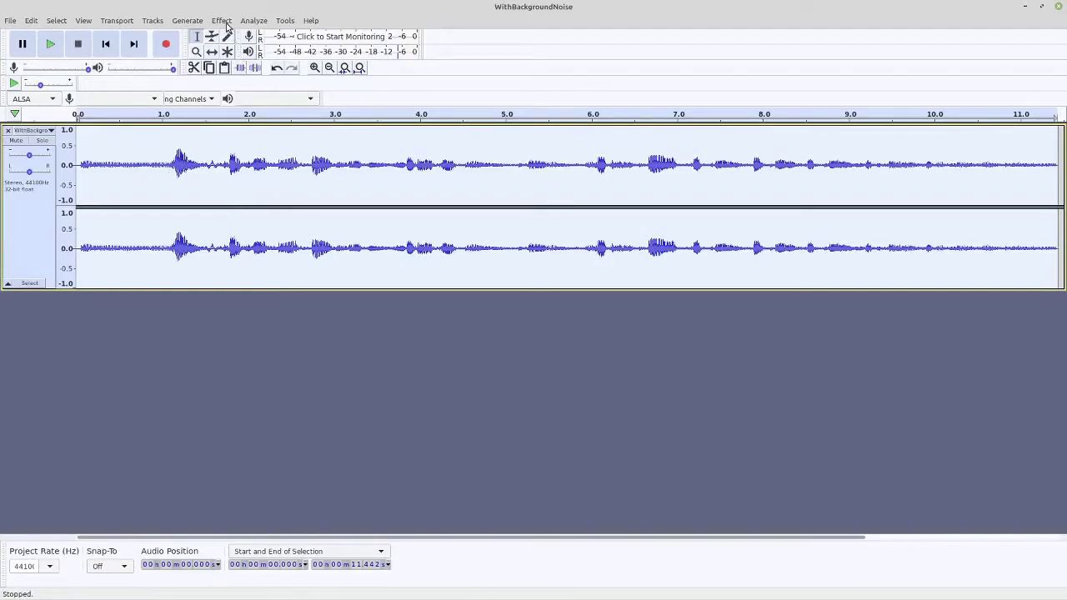
left_click(222, 20)
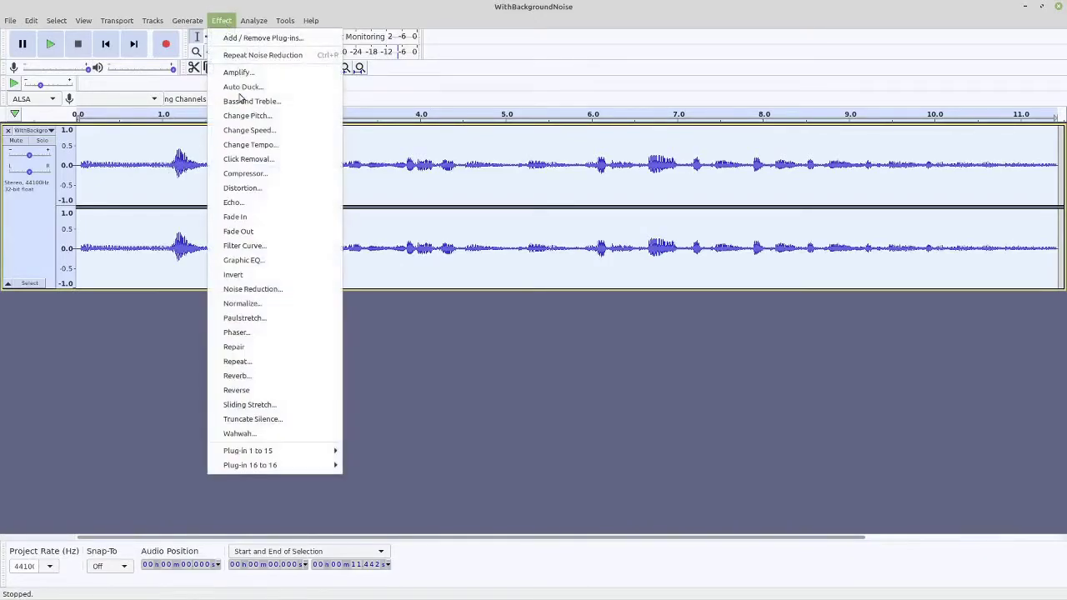
left_click(250, 290)
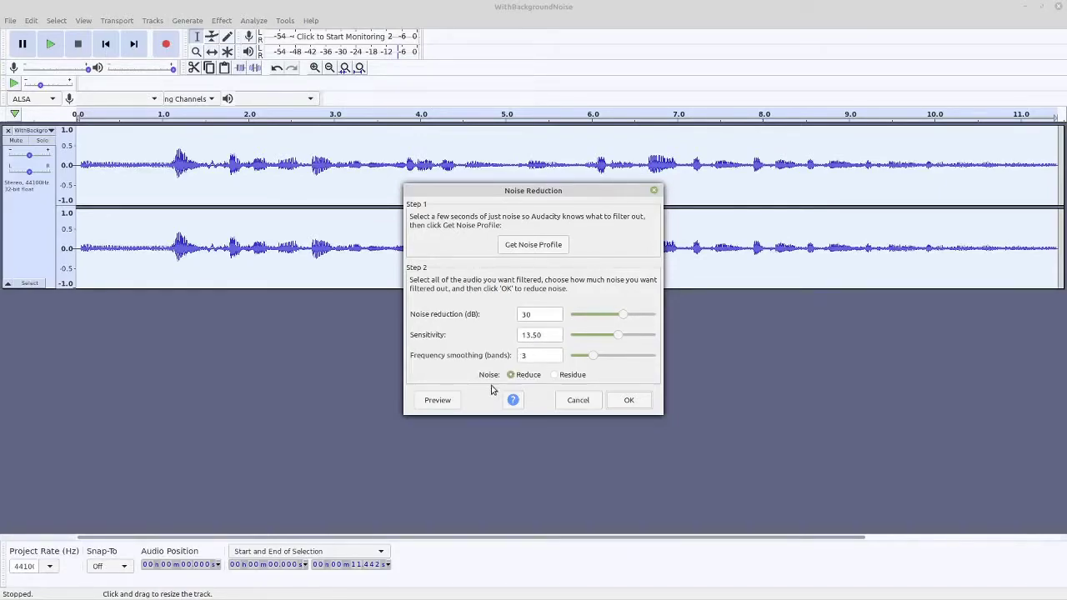
left_click(439, 400)
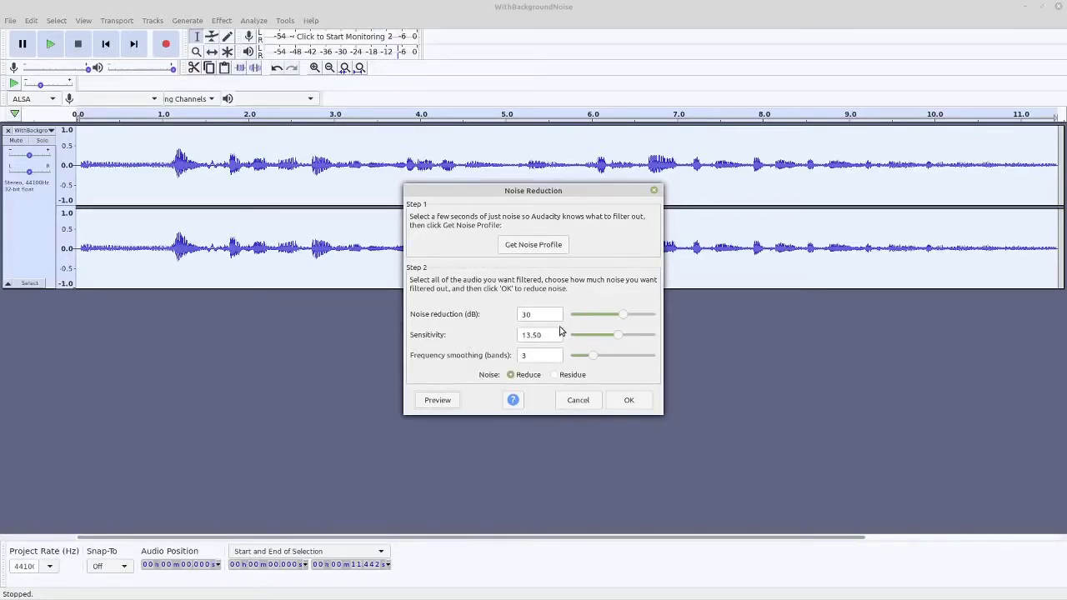
left_click(627, 402)
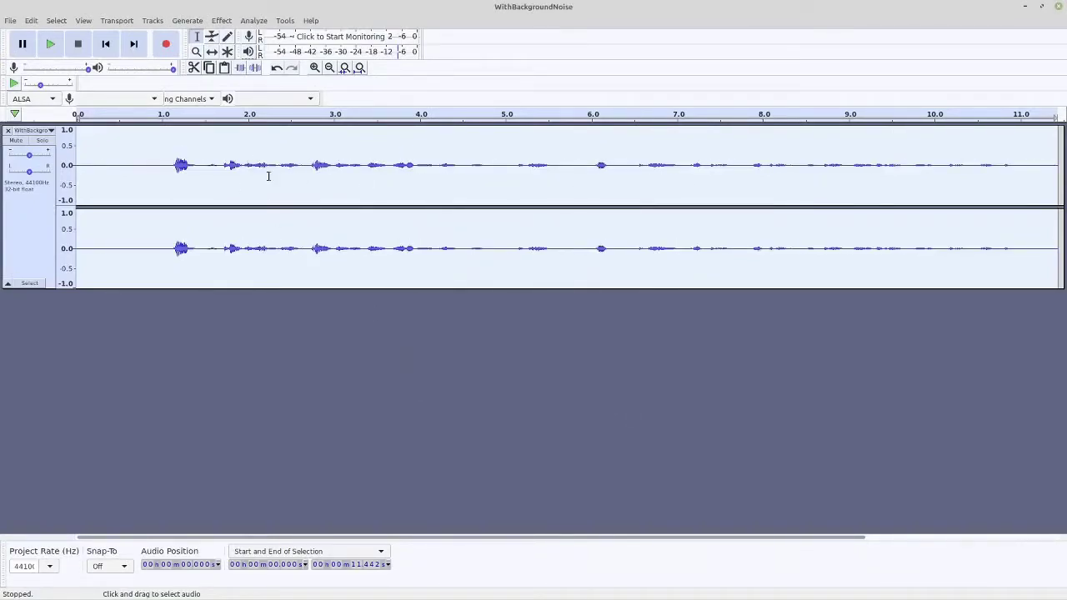
left_click(86, 161)
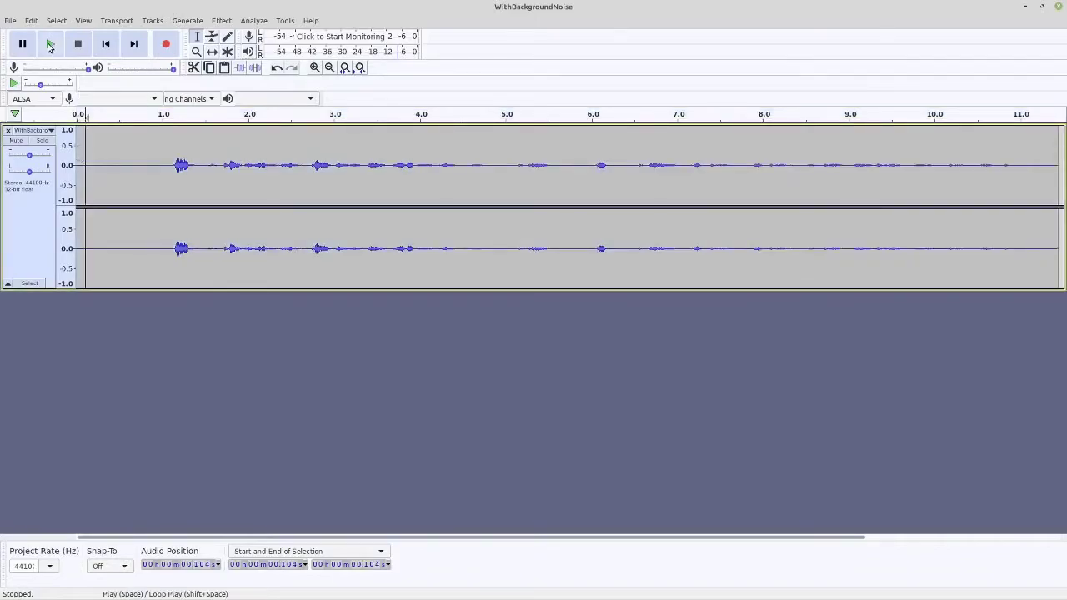
left_click(50, 46)
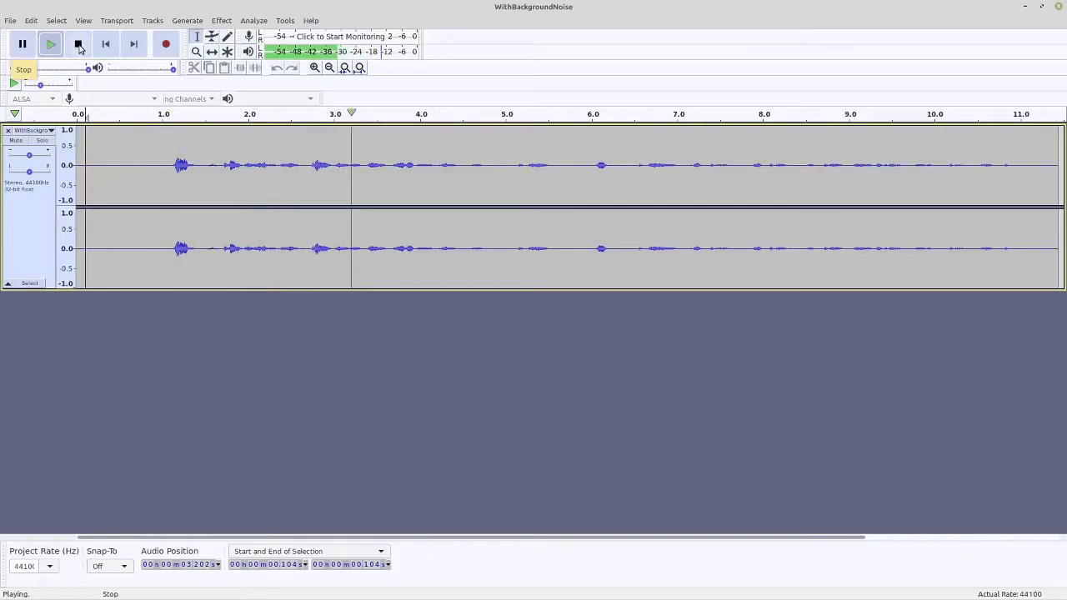
left_click(79, 46)
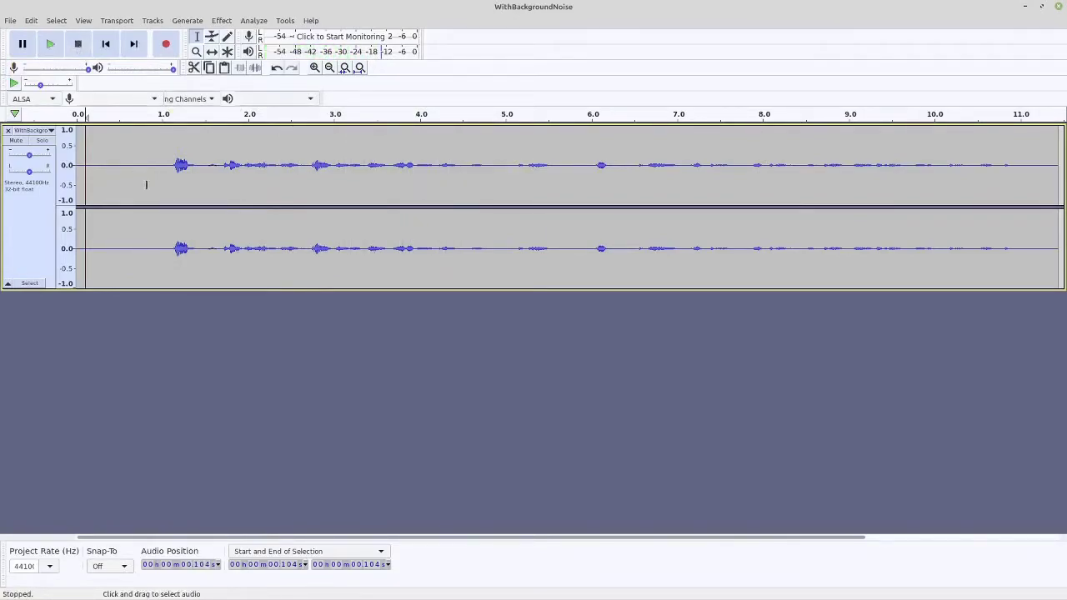
left_click_drag(154, 167, 207, 166)
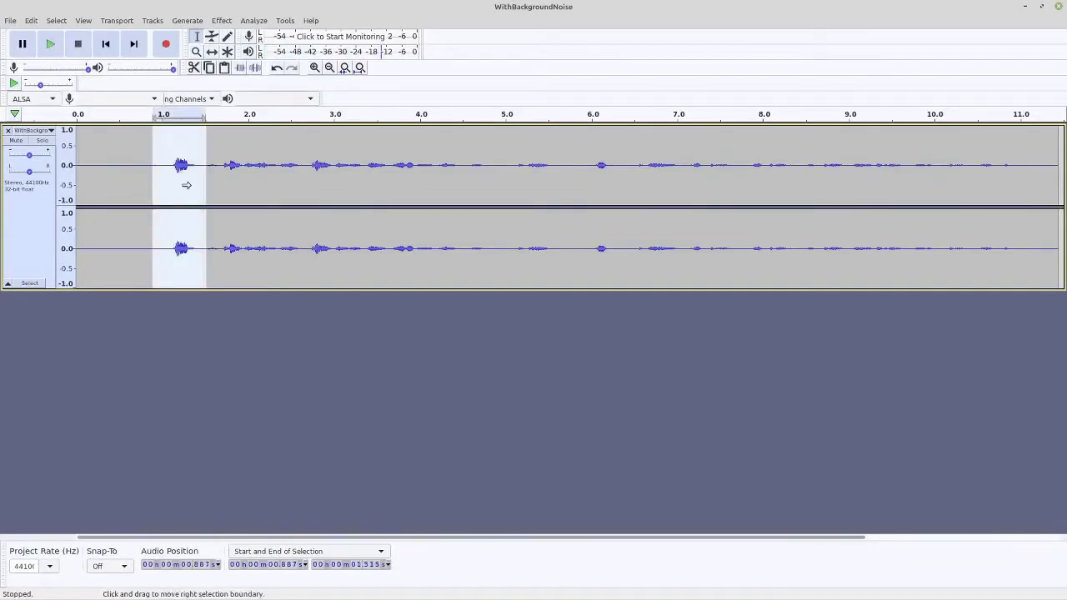
left_click(126, 162)
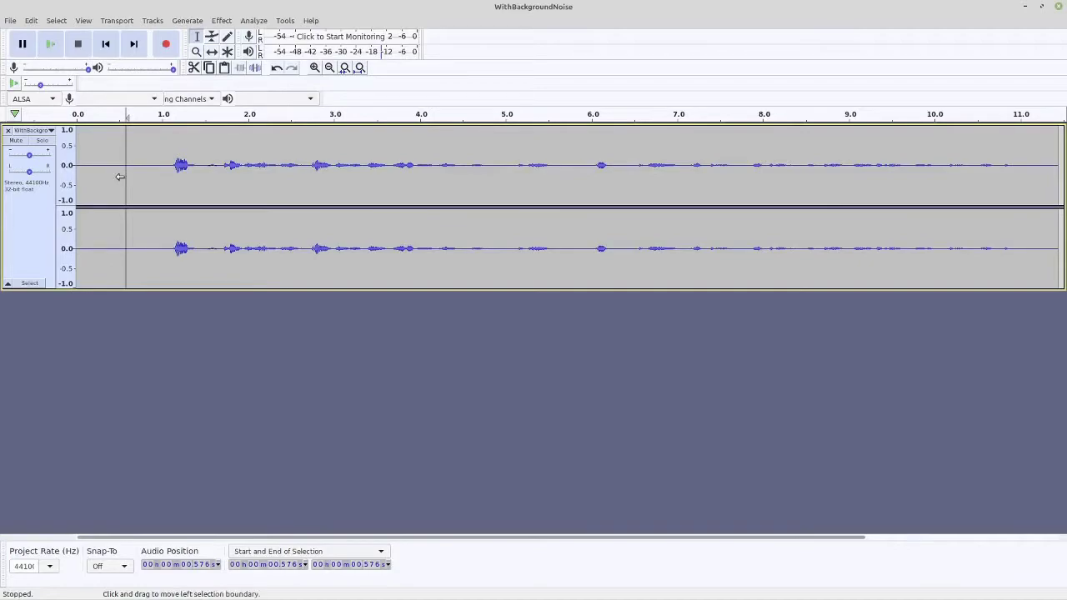
Step: Normalize the whole recording to a -1.0 dB peak, stereo channels independently
key("ctrl+a")
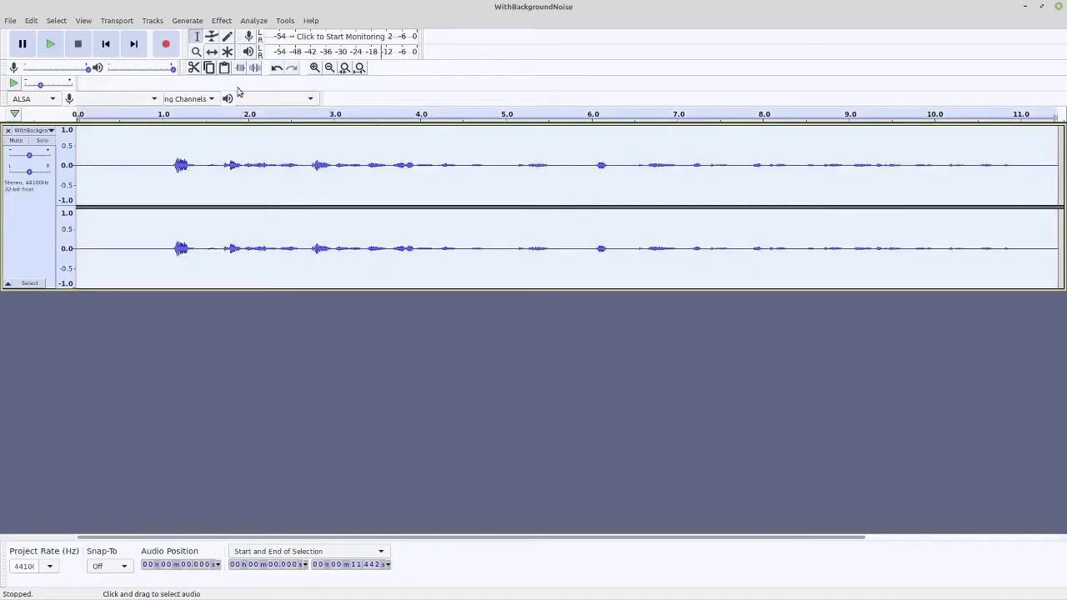
left_click(221, 21)
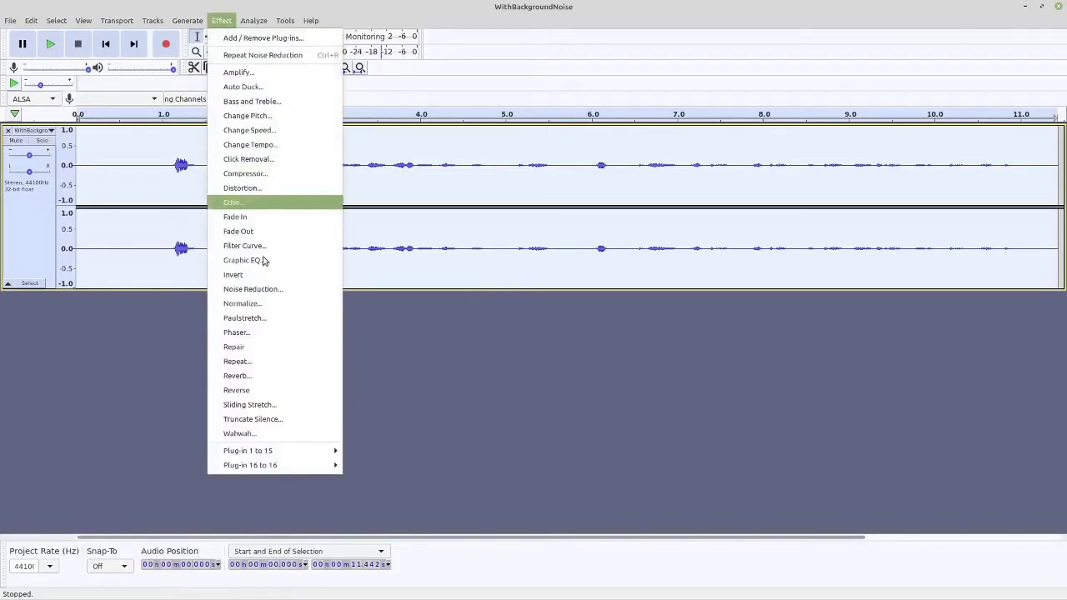
left_click(238, 305)
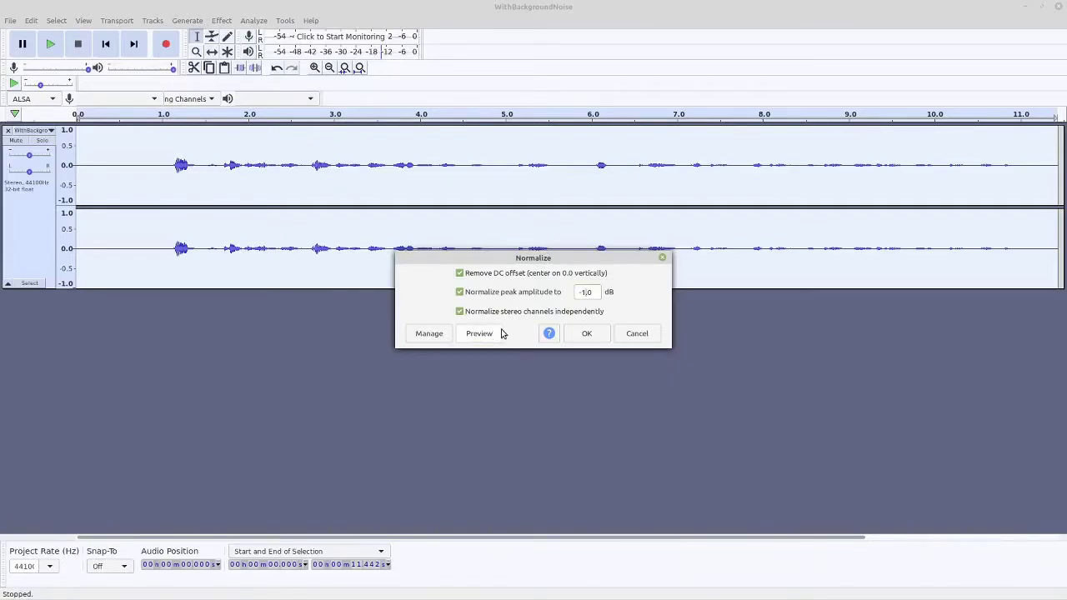
left_click(600, 338)
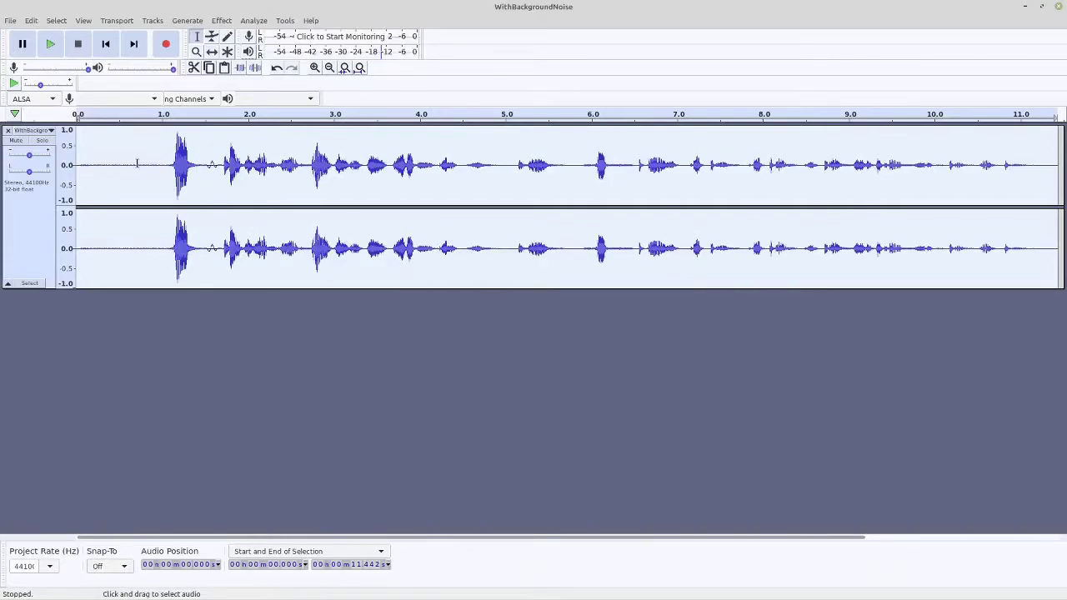
Step: Play back the normalized recording, then select its first second (0–1.0 s) of noise
left_click(102, 164)
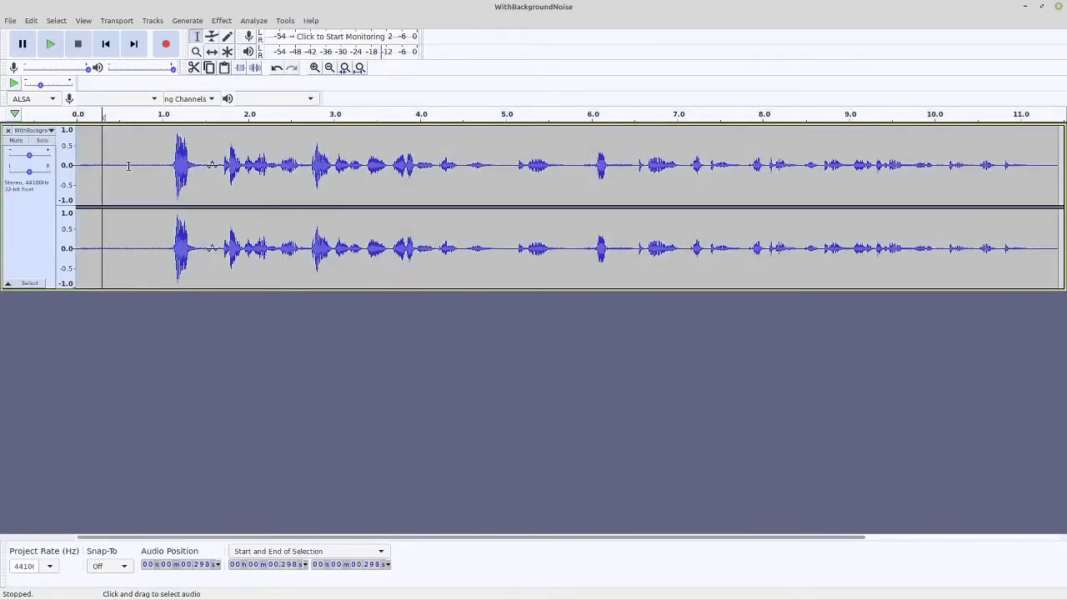
left_click(50, 44)
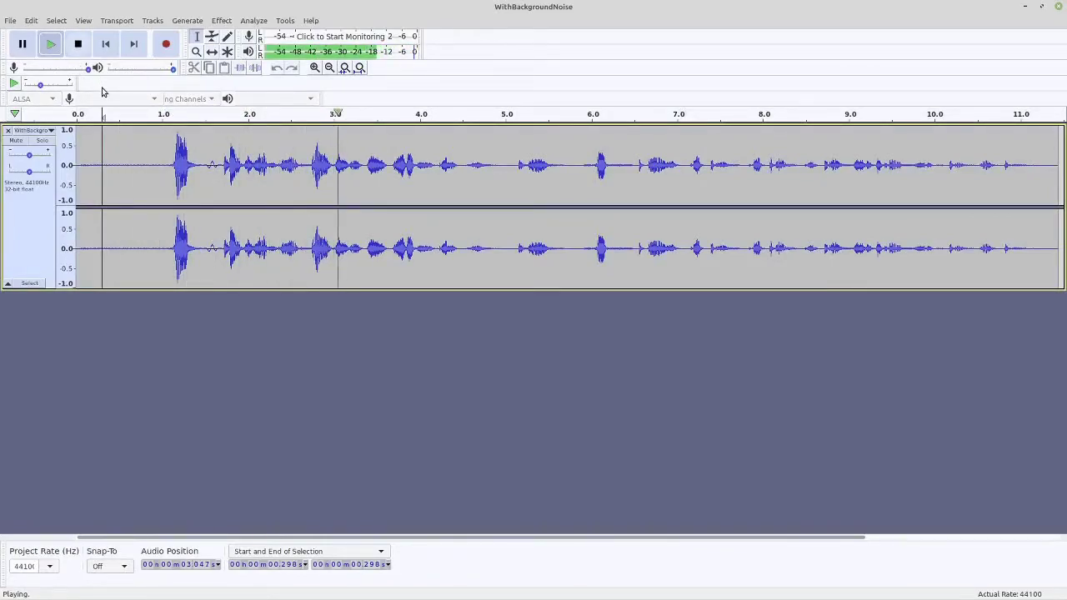
left_click(77, 44)
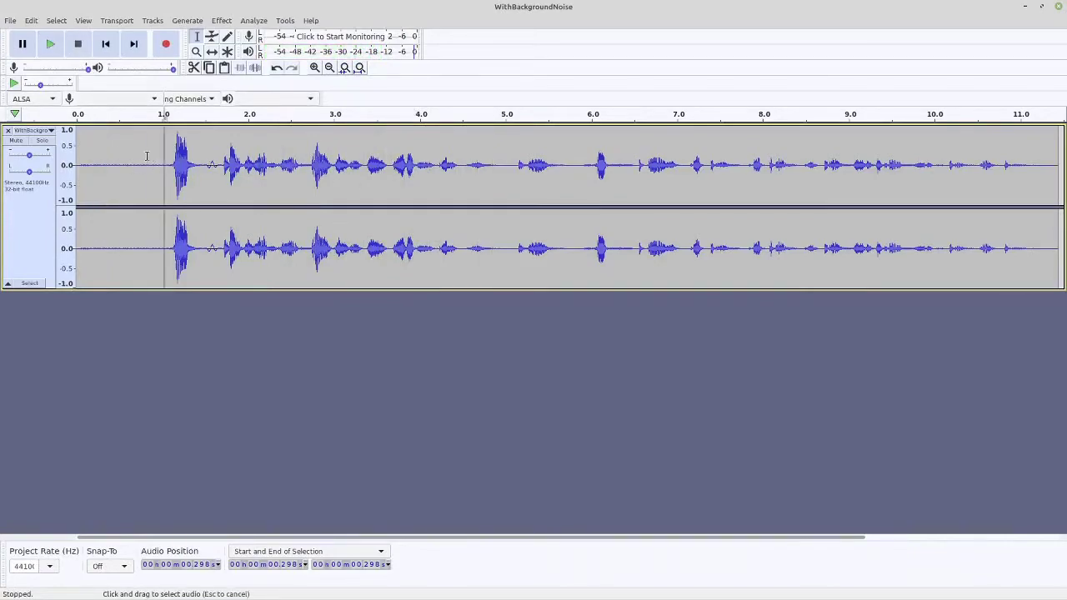
left_click_drag(165, 162, 78, 167)
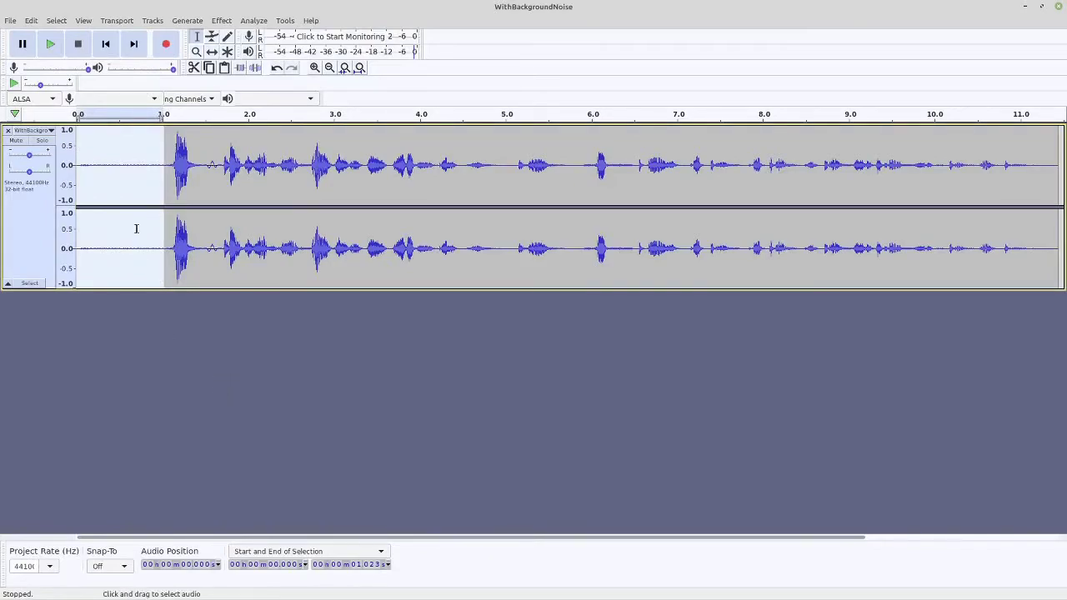
Step: Capture a fresh noise profile from the selected opening second
left_click(224, 21)
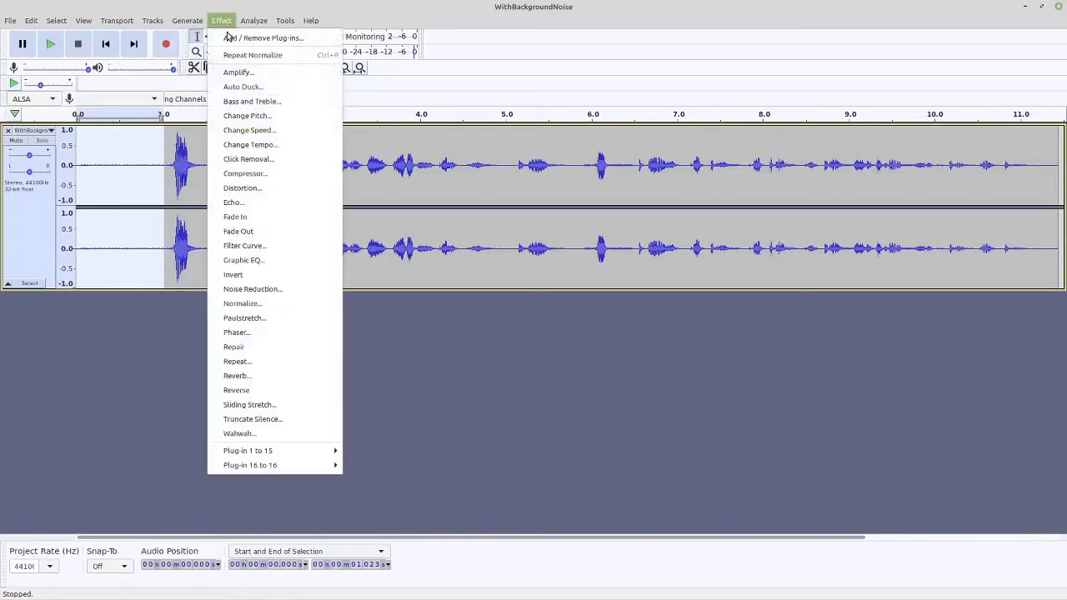
left_click(280, 288)
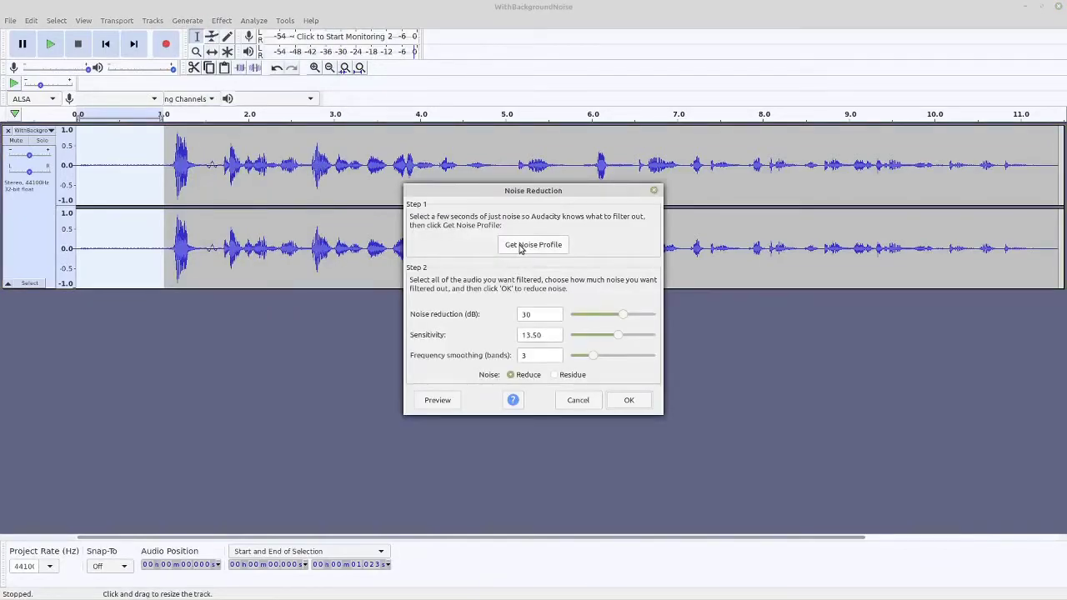
left_click(523, 245)
left_click(163, 223)
Step: Apply Noise Reduction again across the entire normalized recording
key("ctrl+a")
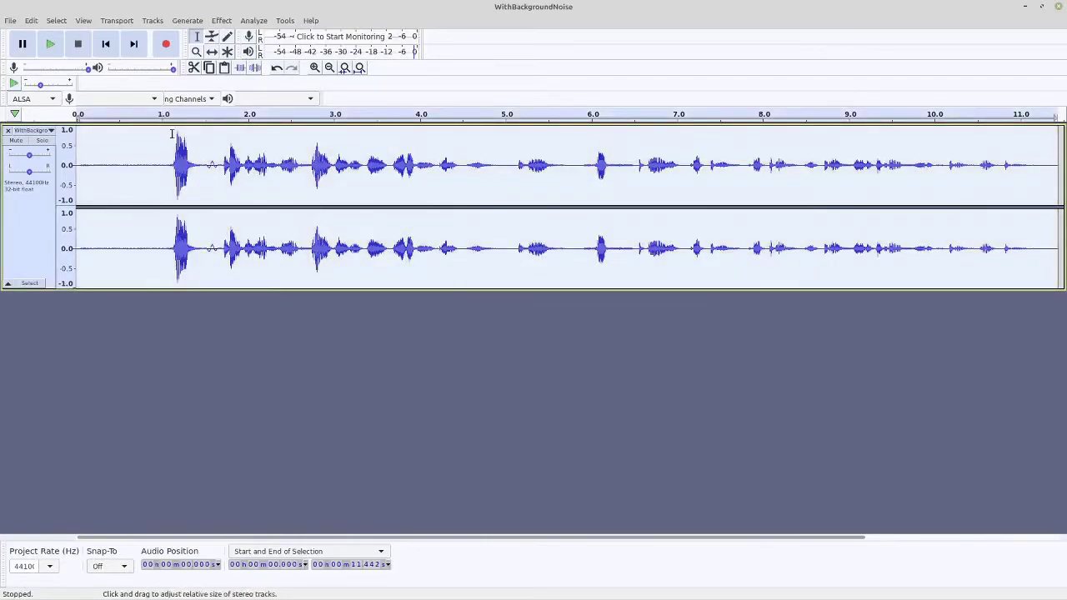
left_click(220, 21)
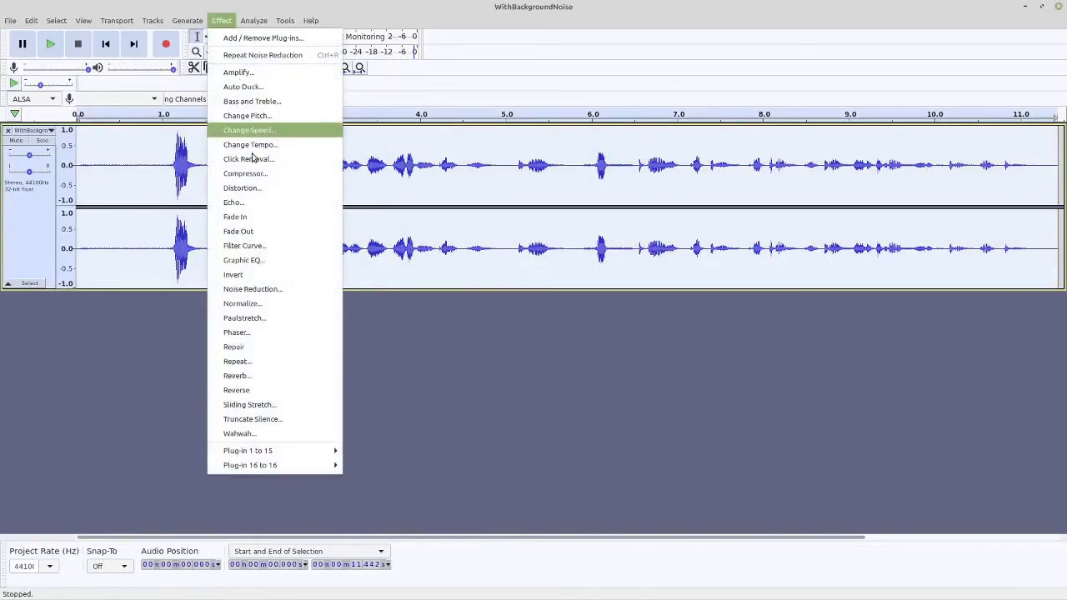
left_click(263, 291)
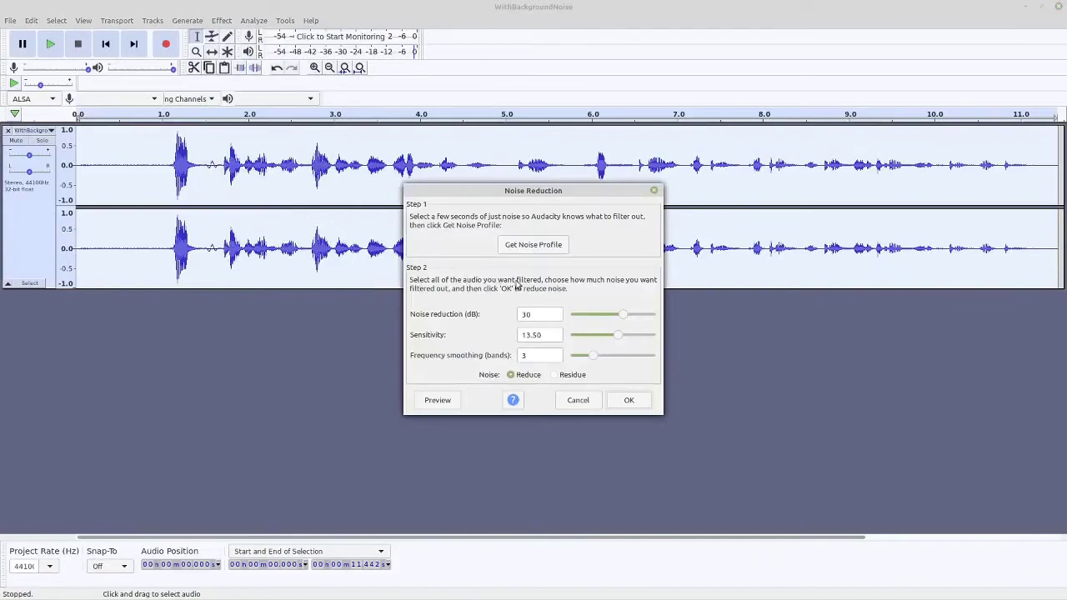
left_click(627, 400)
left_click(109, 167)
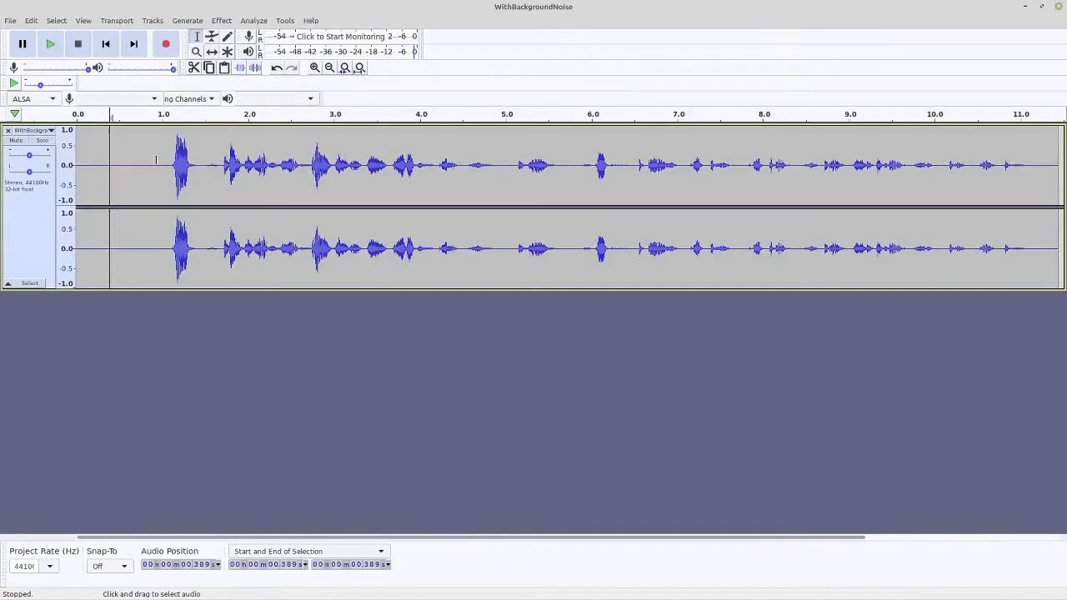
left_click_drag(159, 163, 77, 167)
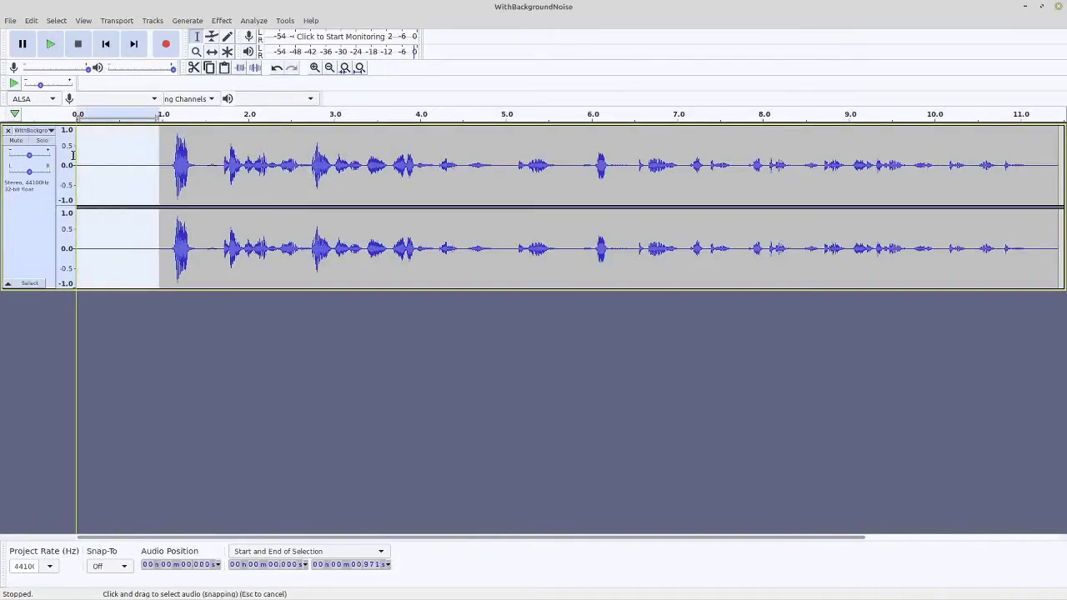
left_click(50, 48)
left_click(115, 159)
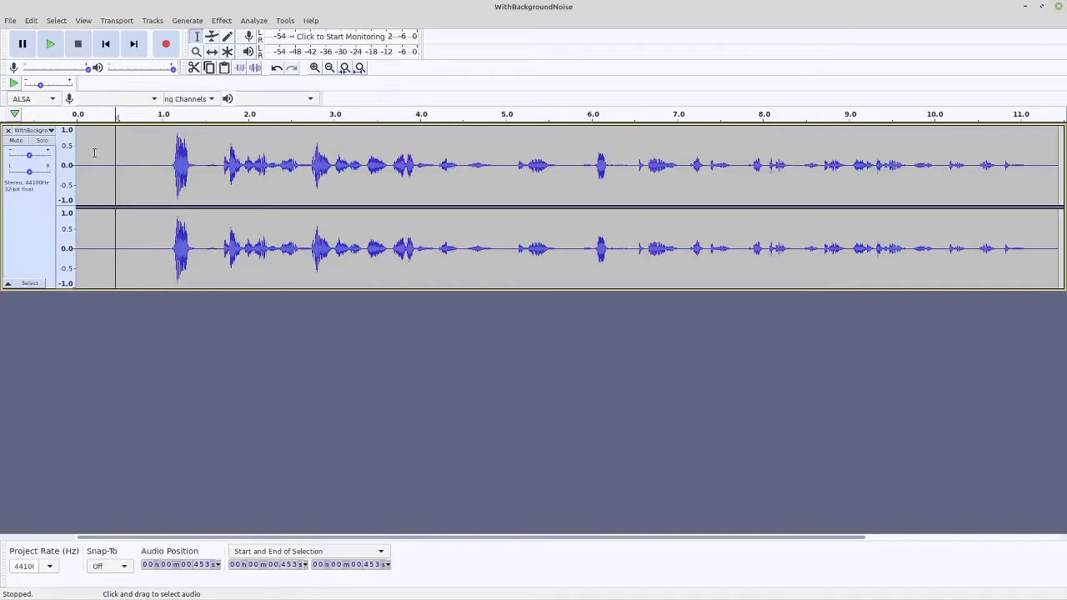
left_click(50, 45)
left_click_drag(151, 249, 114, 249)
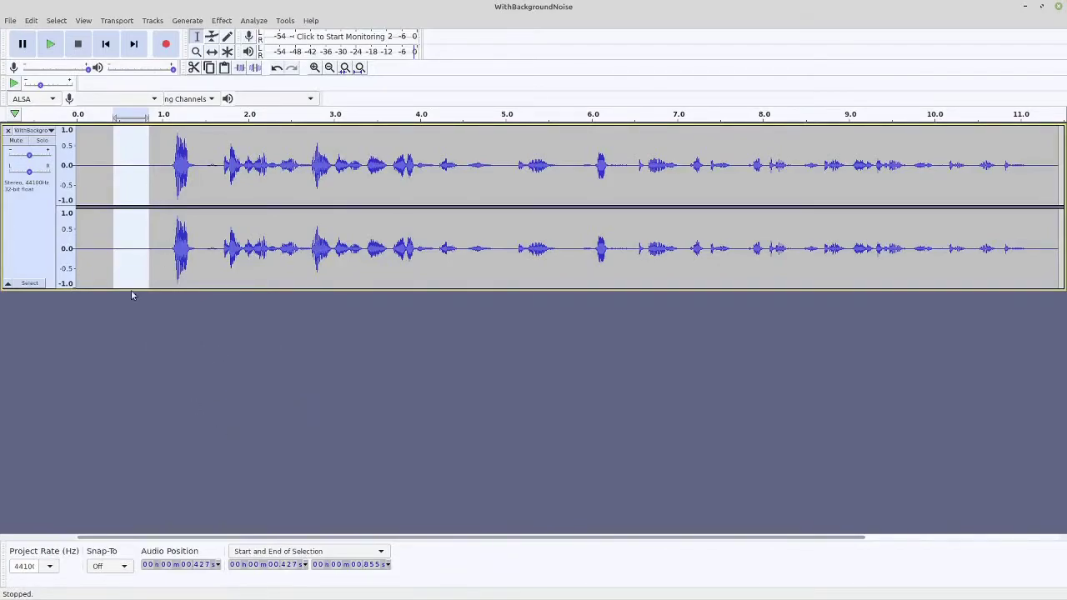
left_click(103, 242)
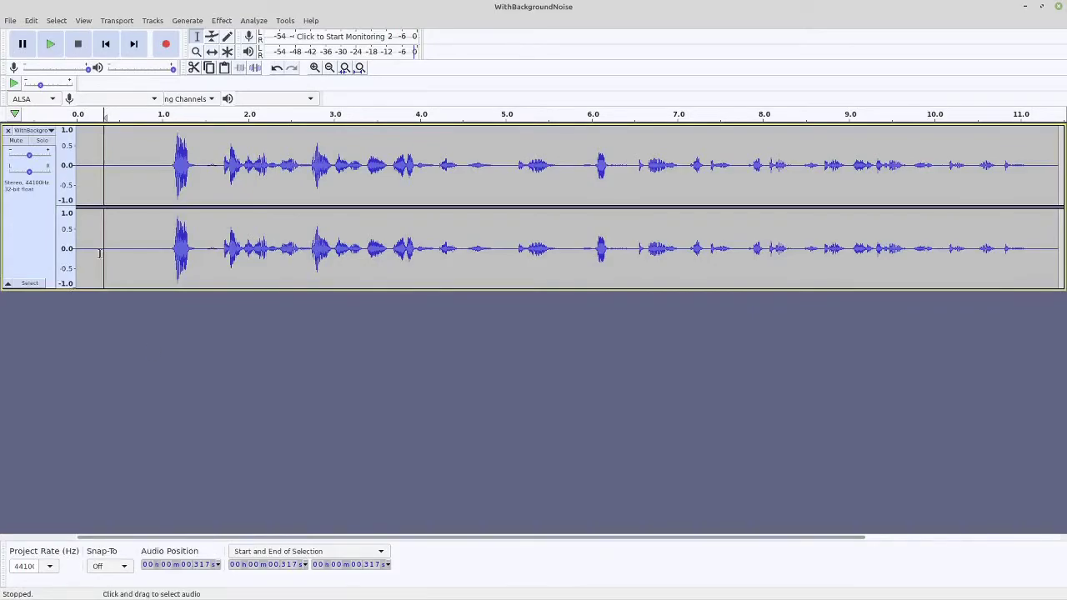
left_click_drag(109, 248, 105, 249)
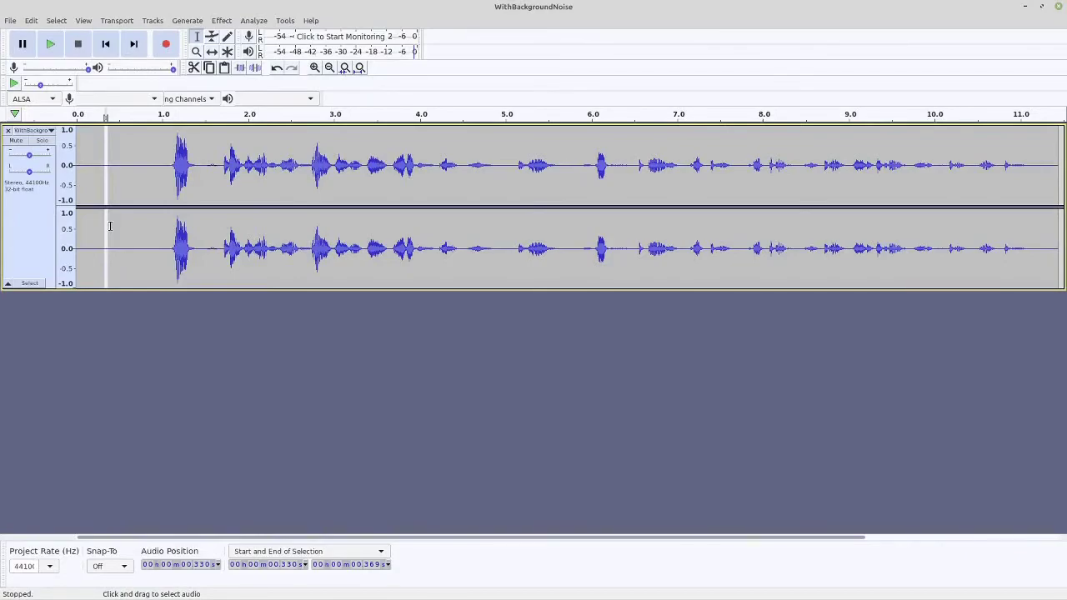
left_click(128, 183)
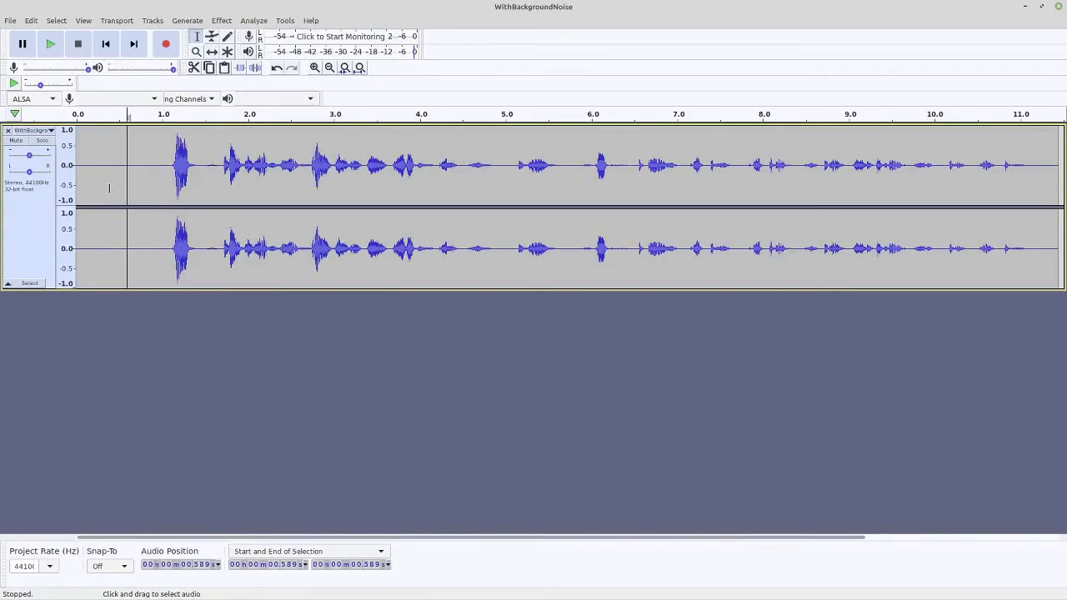